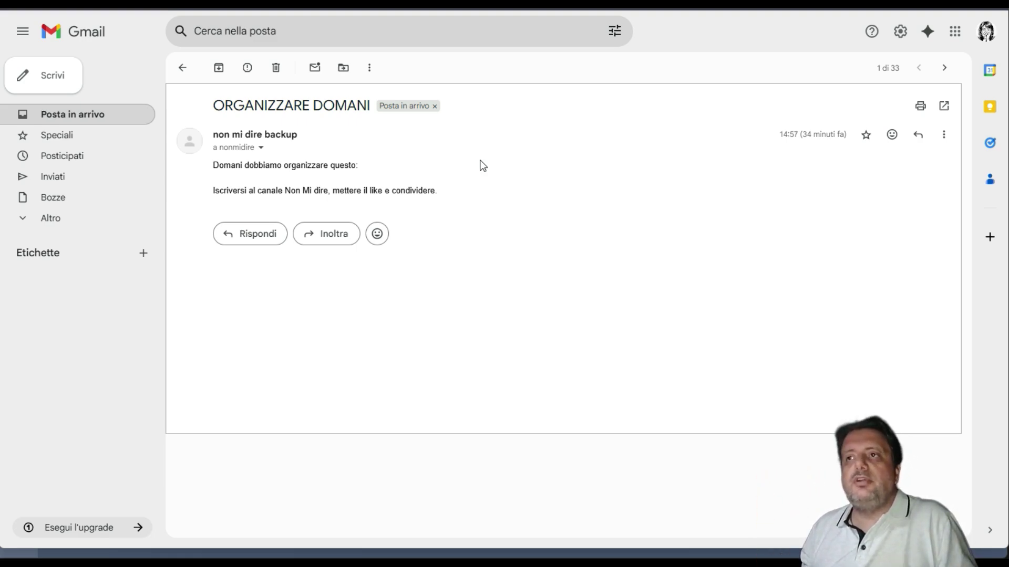
# Step: Return to the inbox and open the ORGANIZZARE DOMANI email
pyautogui.click(183, 68)
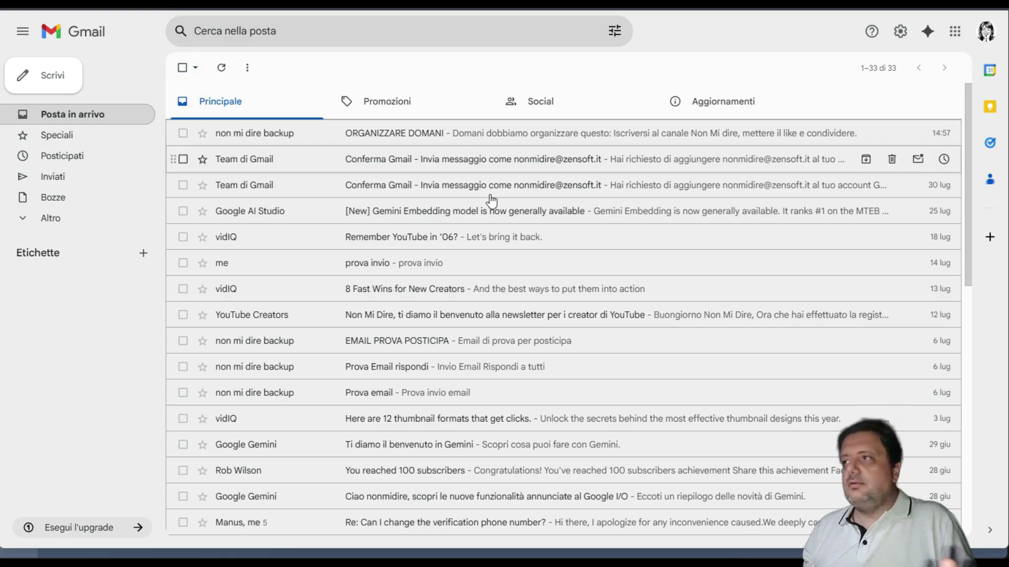
pyautogui.click(307, 138)
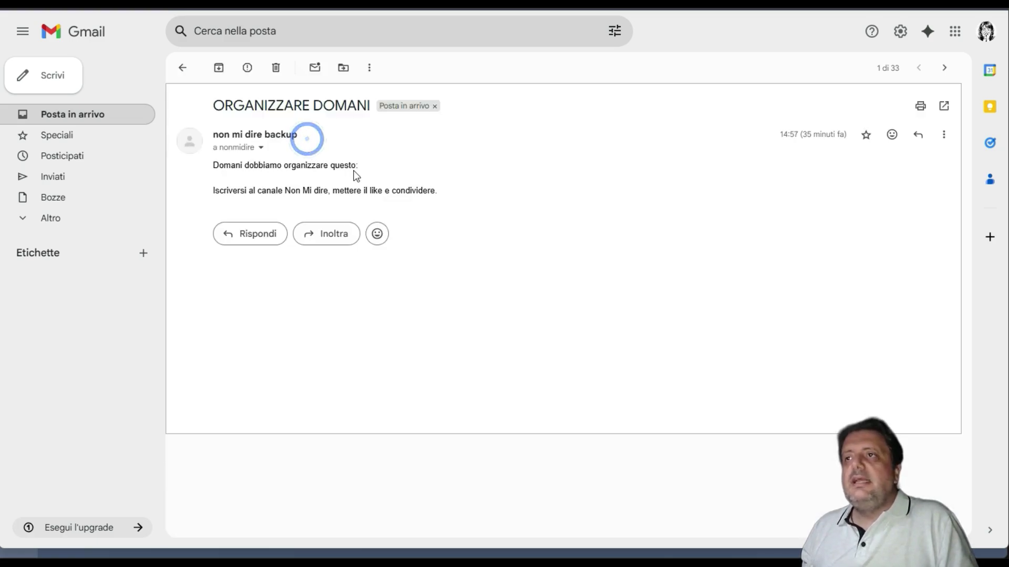
pyautogui.click(368, 64)
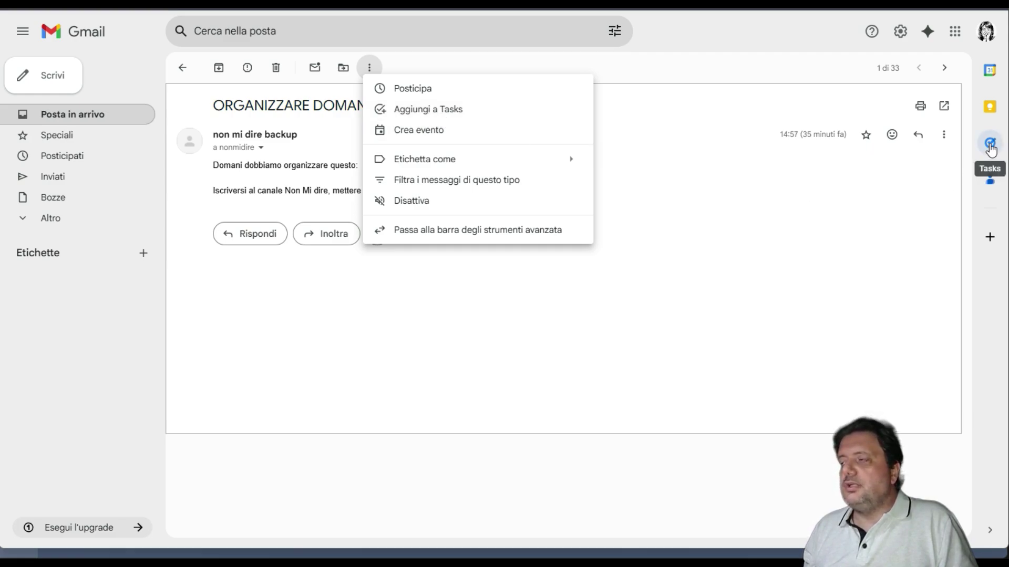
pyautogui.click(882, 213)
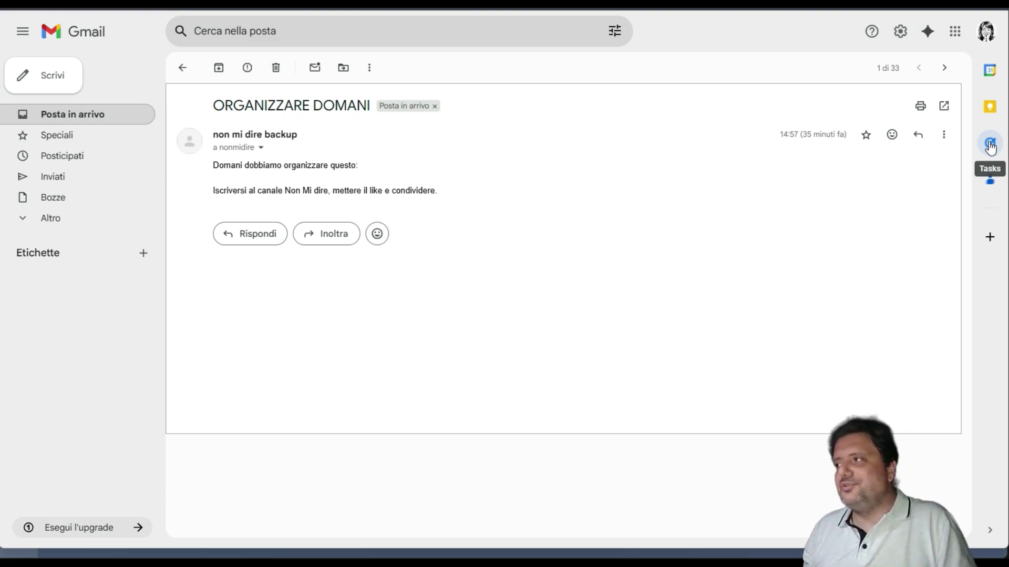
pyautogui.click(990, 145)
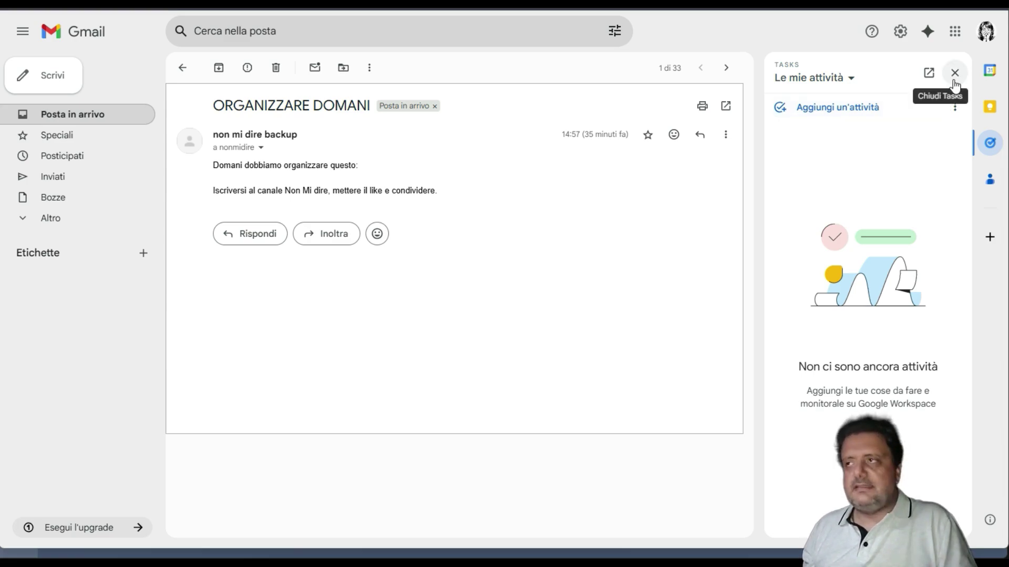
pyautogui.click(954, 79)
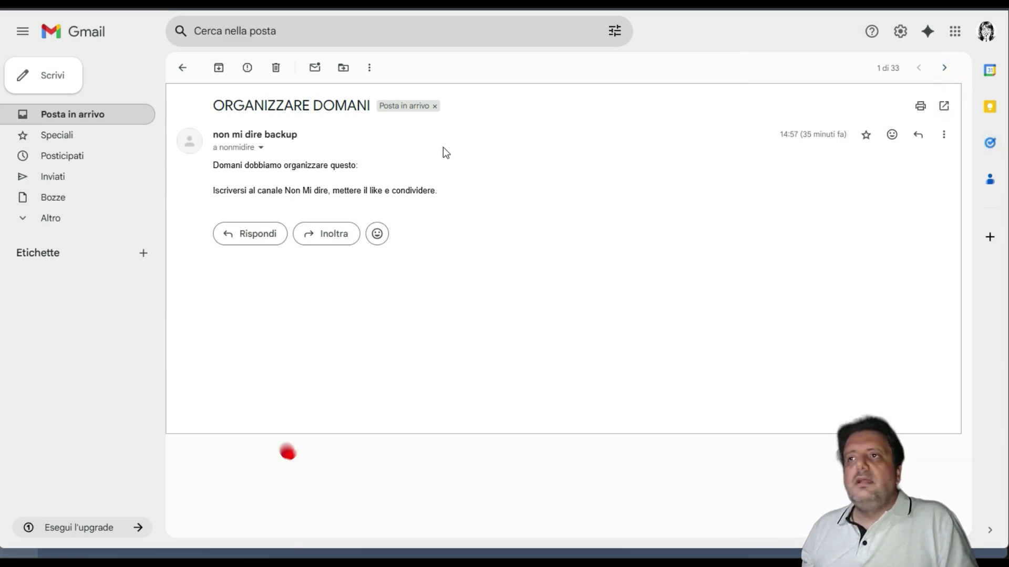
# Step: Add the ORGANIZZARE DOMANI email to Tasks and enter "mi ha scritto lui" as the task's details
pyautogui.click(368, 70)
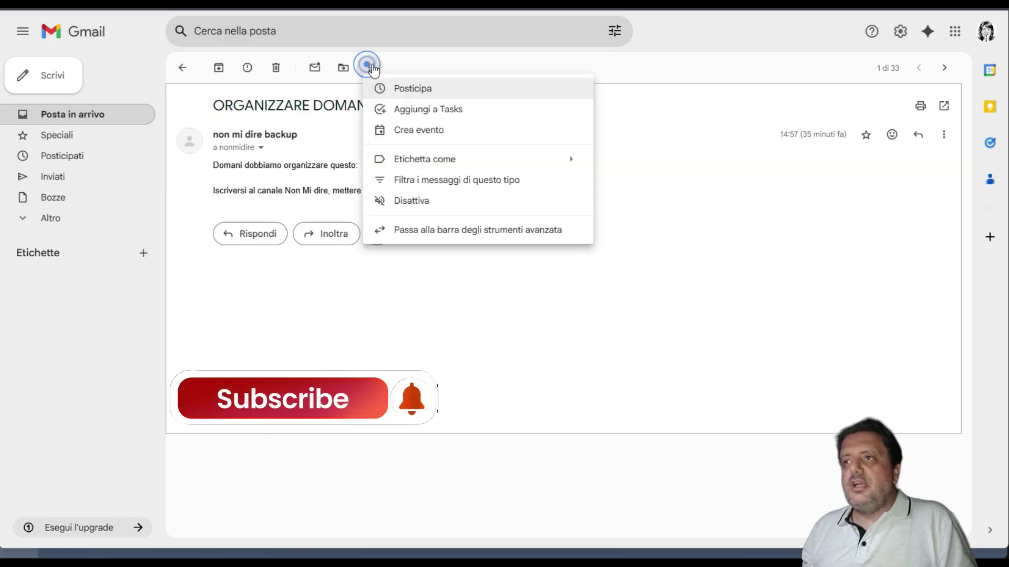
pyautogui.click(441, 108)
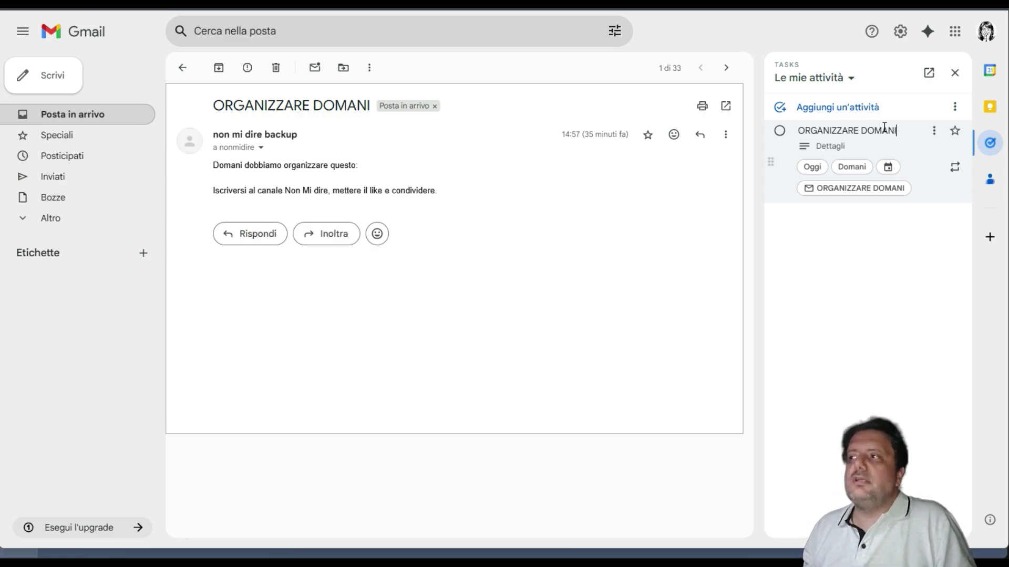
pyautogui.click(830, 146)
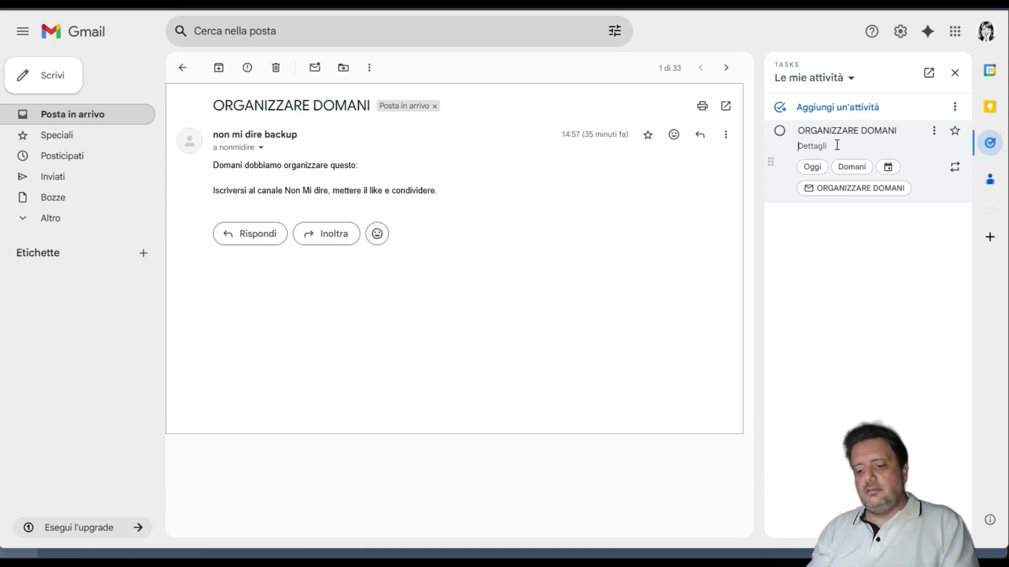
pyautogui.write('mi ha sc')
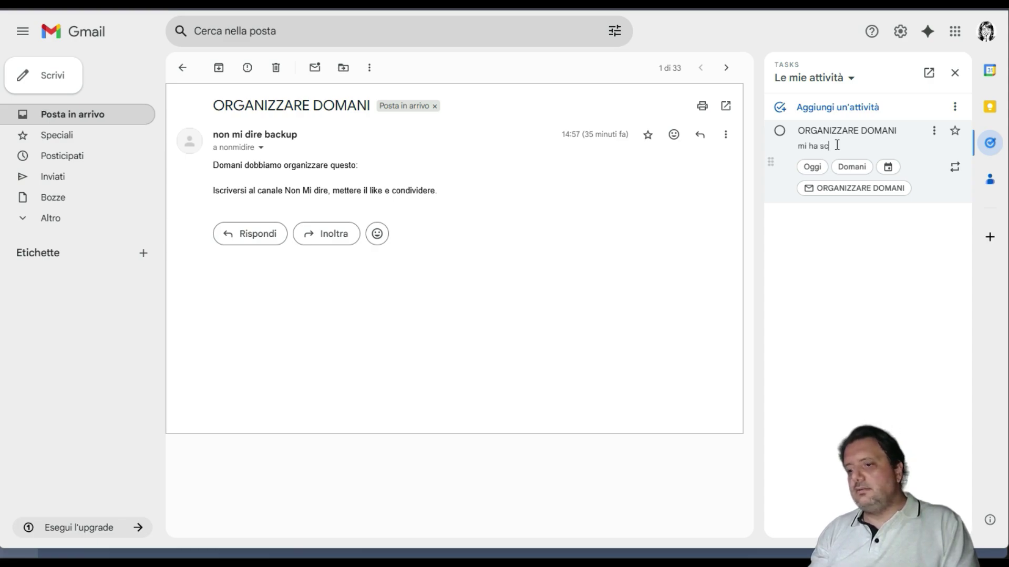
pyautogui.write('ritto lu')
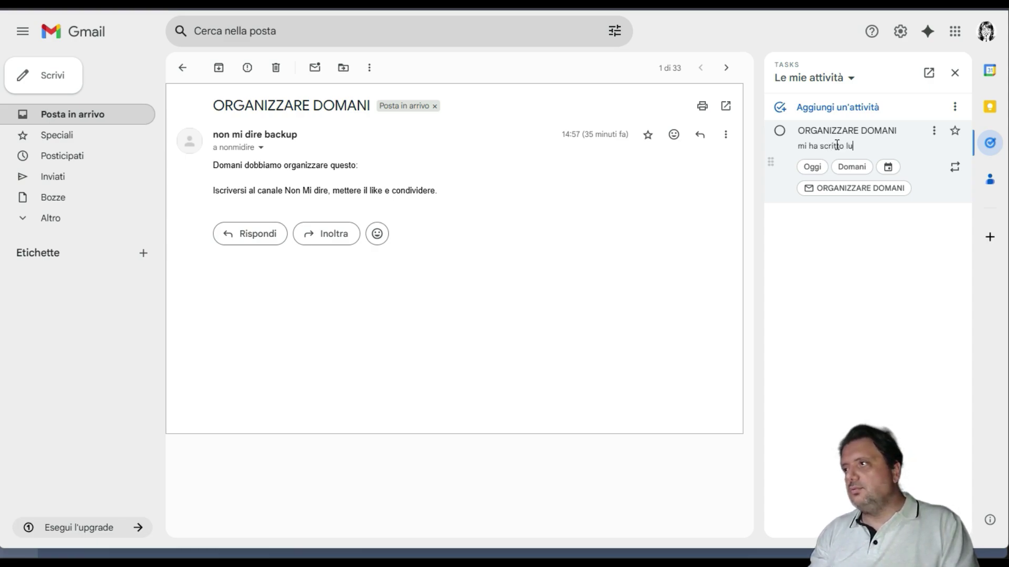
pyautogui.write('i')
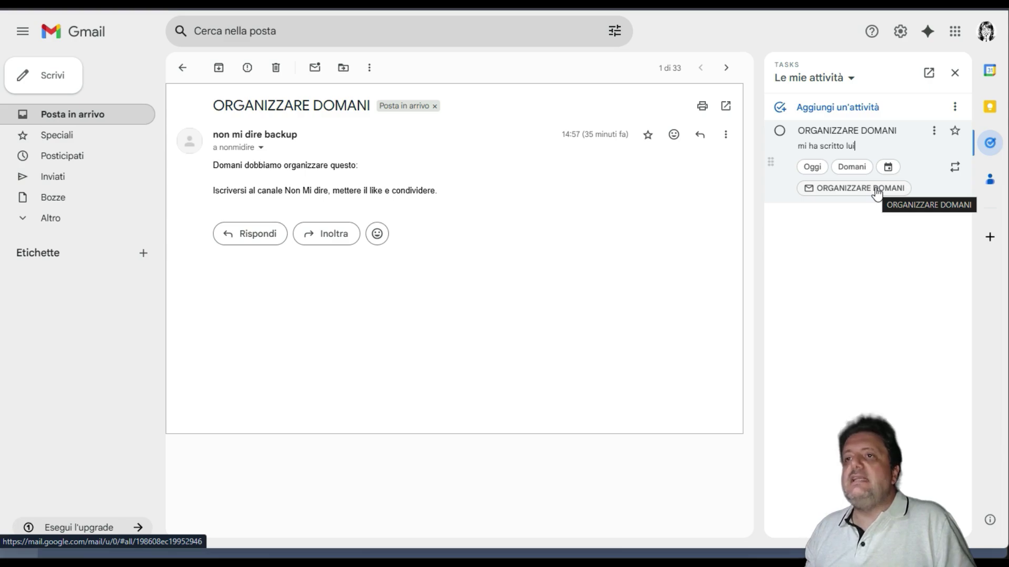
# Step: Open the original email through the link in the ORGANIZZARE DOMANI task
pyautogui.click(843, 190)
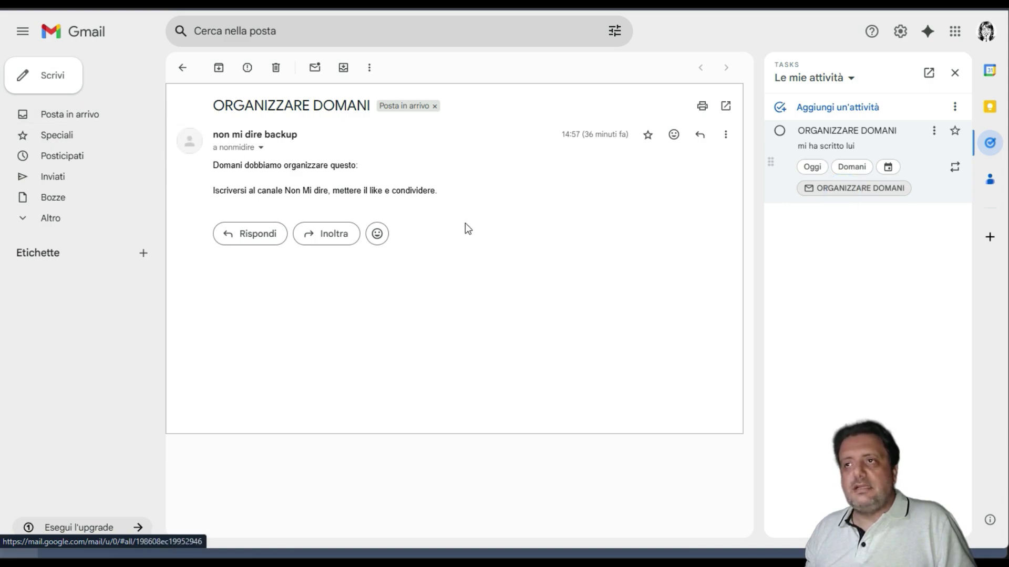
pyautogui.click(852, 195)
pyautogui.click(852, 194)
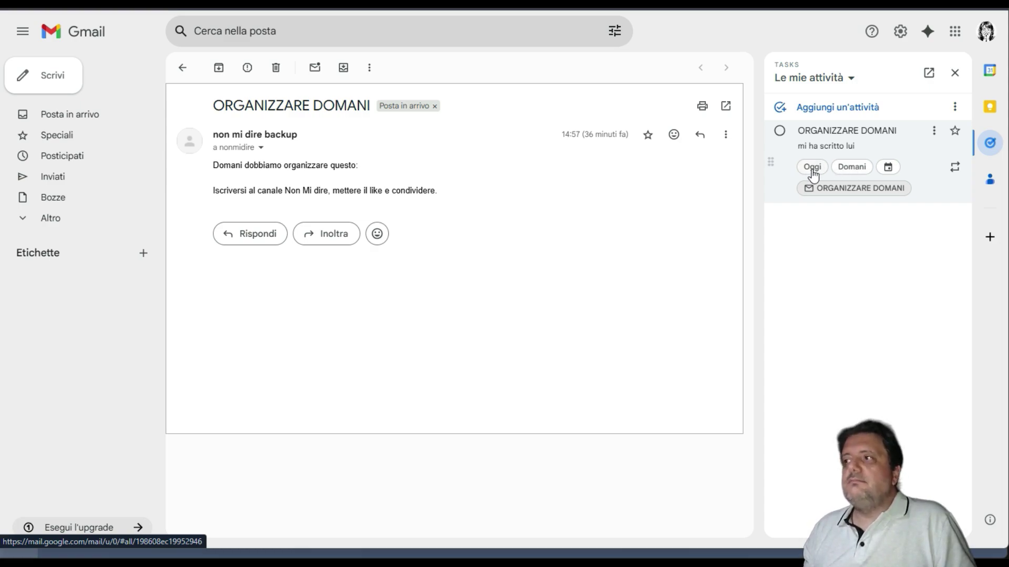
# Step: Schedule the ORGANIZZARE DOMANI task for 1 August 2025 at 10:00 and finish editing it
pyautogui.click(888, 168)
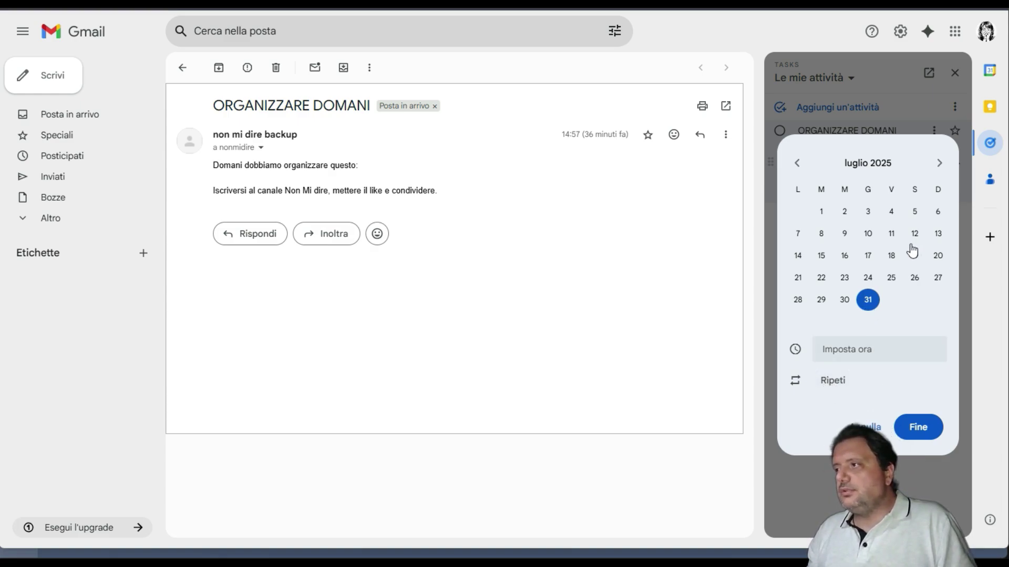
pyautogui.click(939, 163)
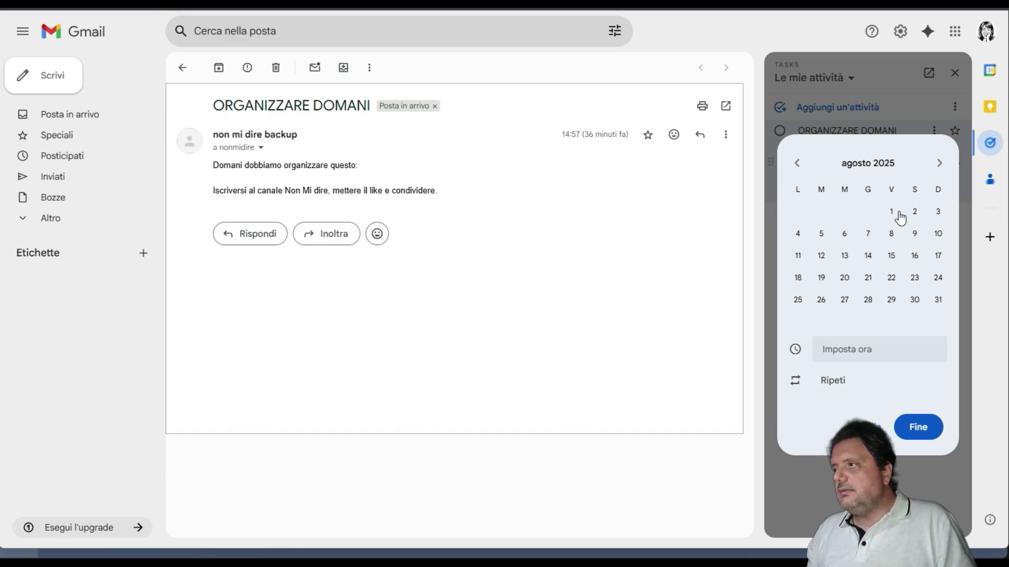
pyautogui.click(889, 211)
pyautogui.click(839, 349)
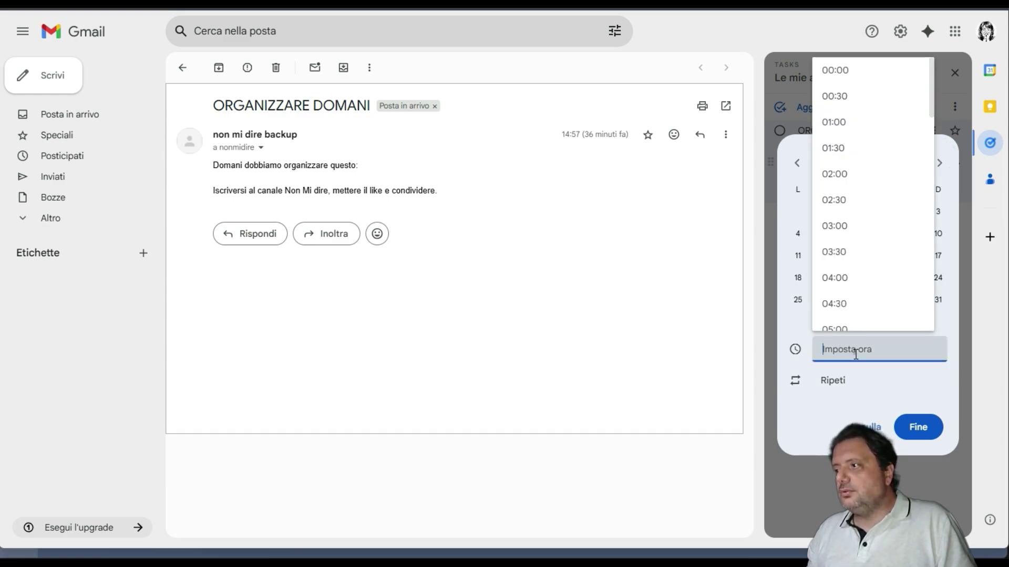
pyautogui.click(841, 175)
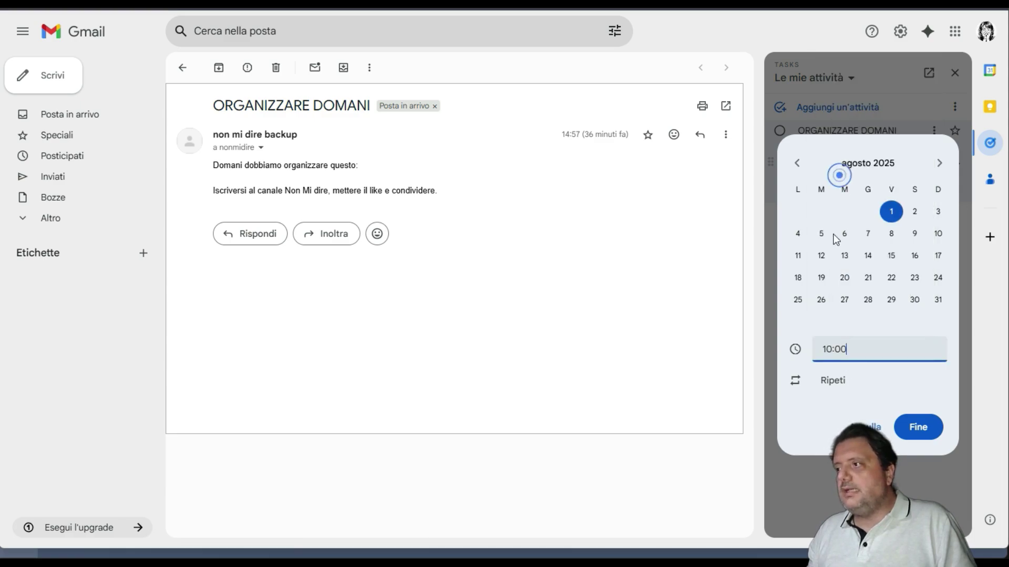
pyautogui.click(919, 428)
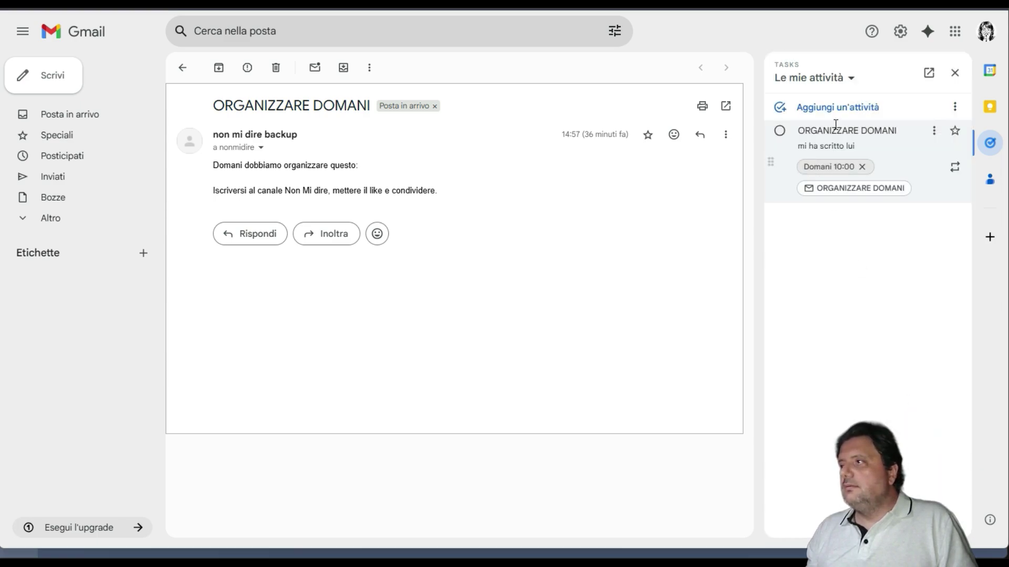
pyautogui.click(890, 235)
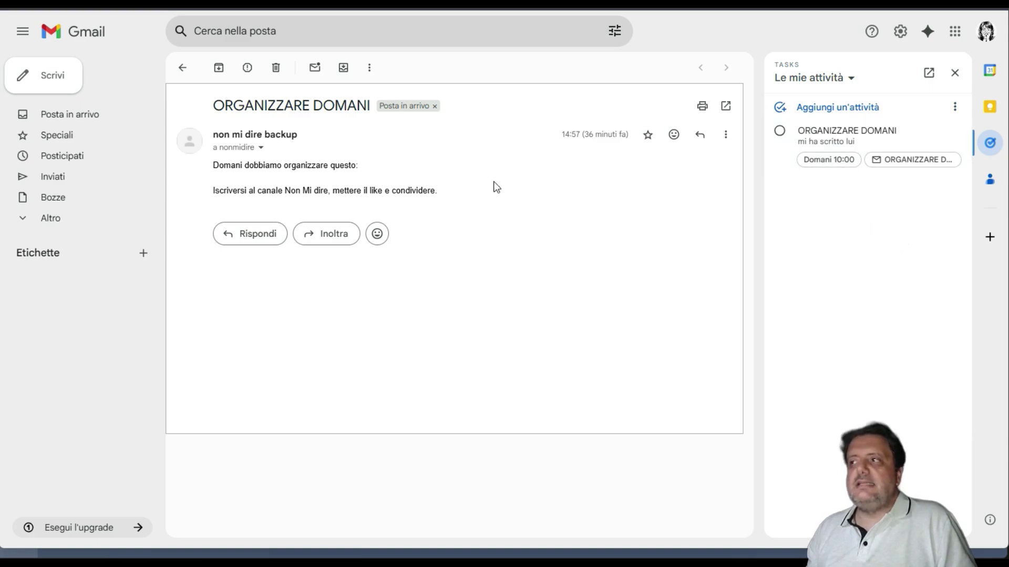
# Step: Close Tasks, show 1 August in the side calendar and open the ORGANIZZARE DOMANI entry's details
pyautogui.click(182, 67)
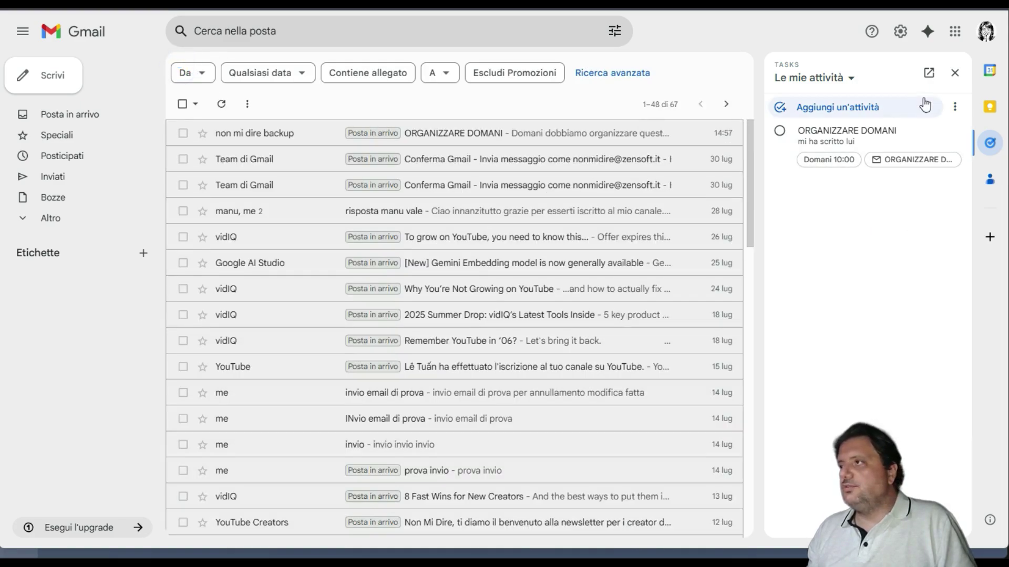
pyautogui.click(955, 73)
pyautogui.click(987, 78)
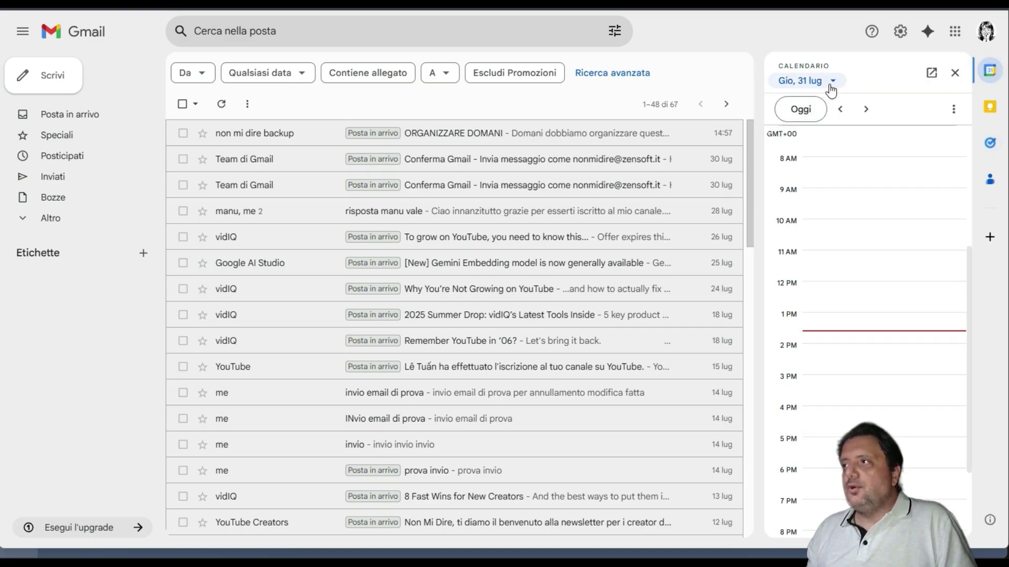
pyautogui.click(866, 109)
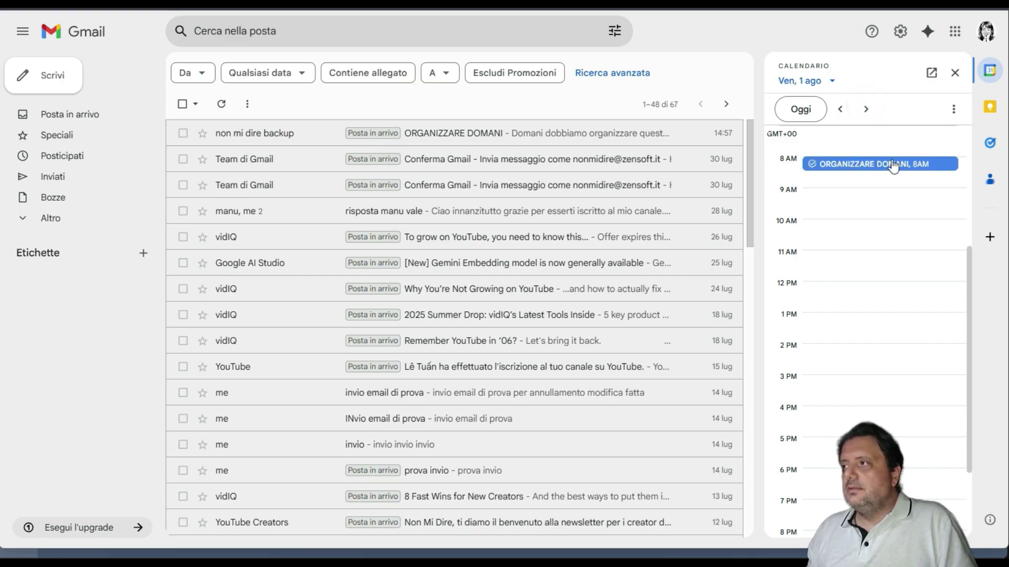
pyautogui.scroll(4, 874, 205)
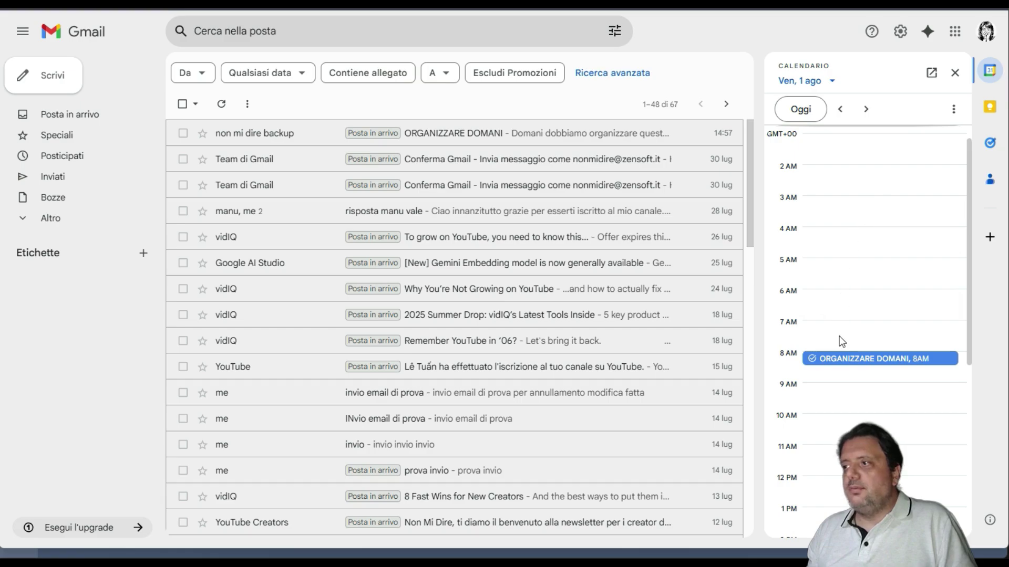
pyautogui.click(844, 362)
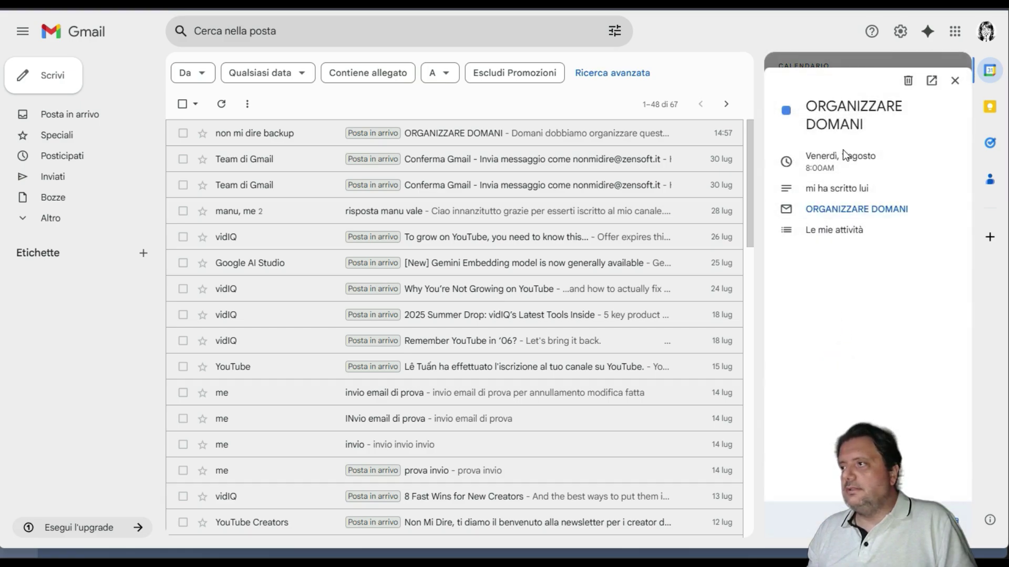
# Step: Open the email linked to the calendar entry, close the calendar and return to the message list
pyautogui.click(841, 209)
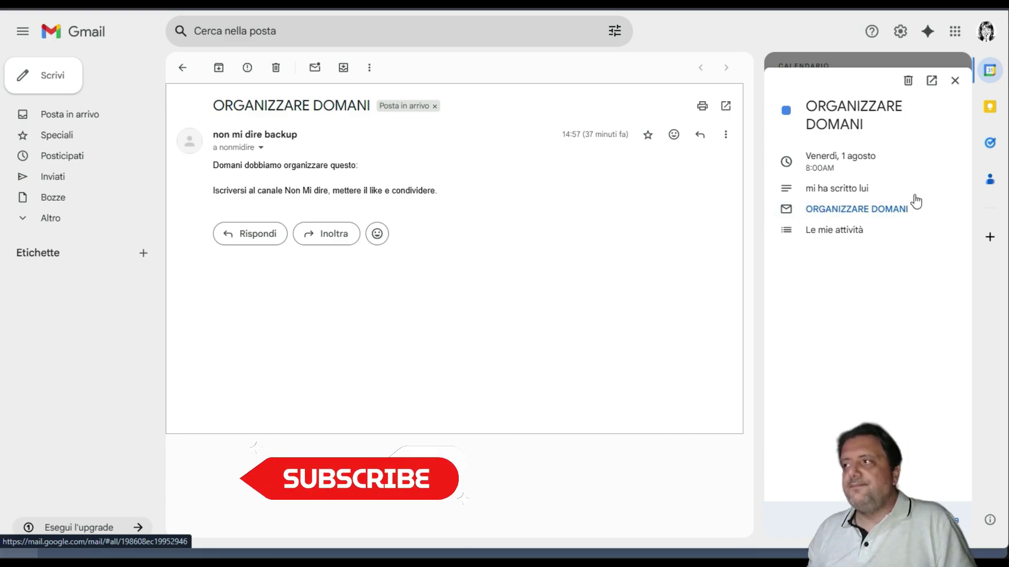
pyautogui.click(953, 83)
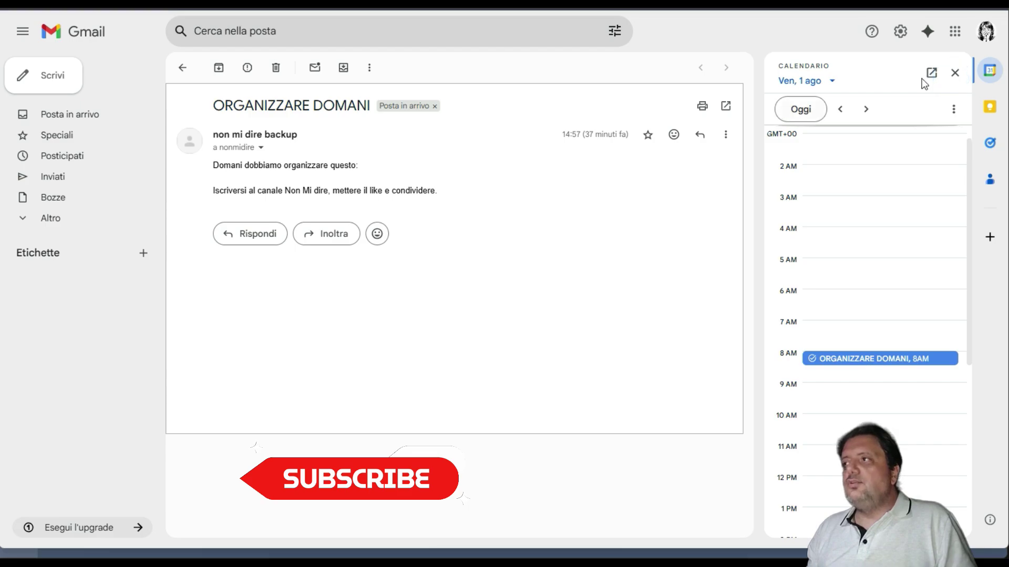
pyautogui.click(955, 73)
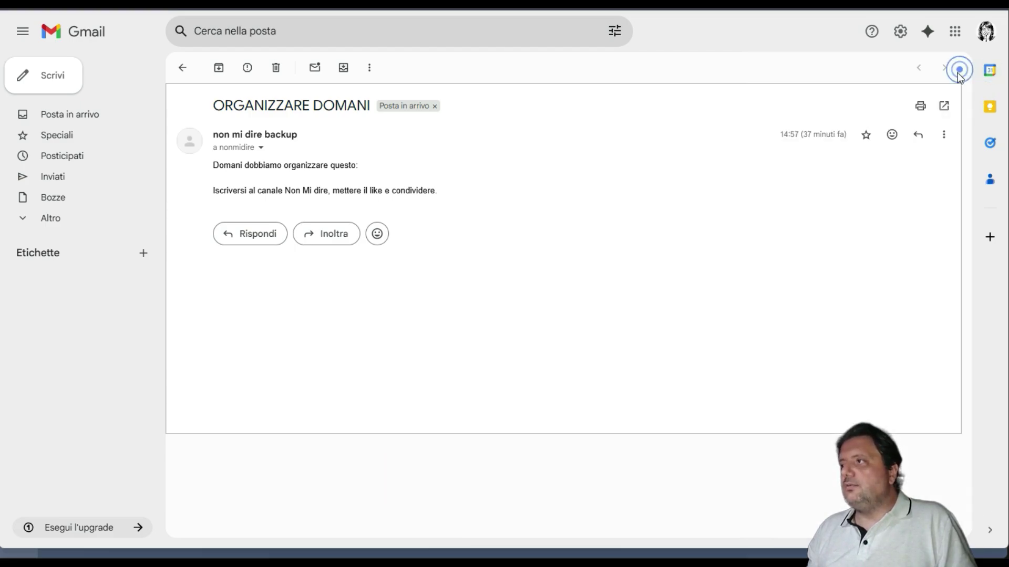
pyautogui.click(192, 64)
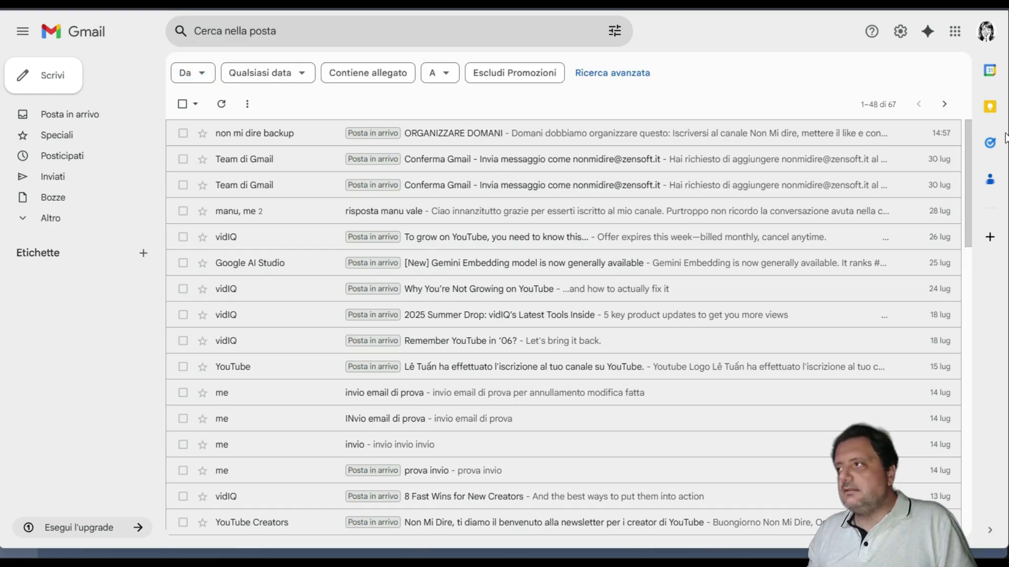
# Step: Mark the ORGANIZZARE DOMANI task as completed in the Le mie attività list
pyautogui.click(991, 145)
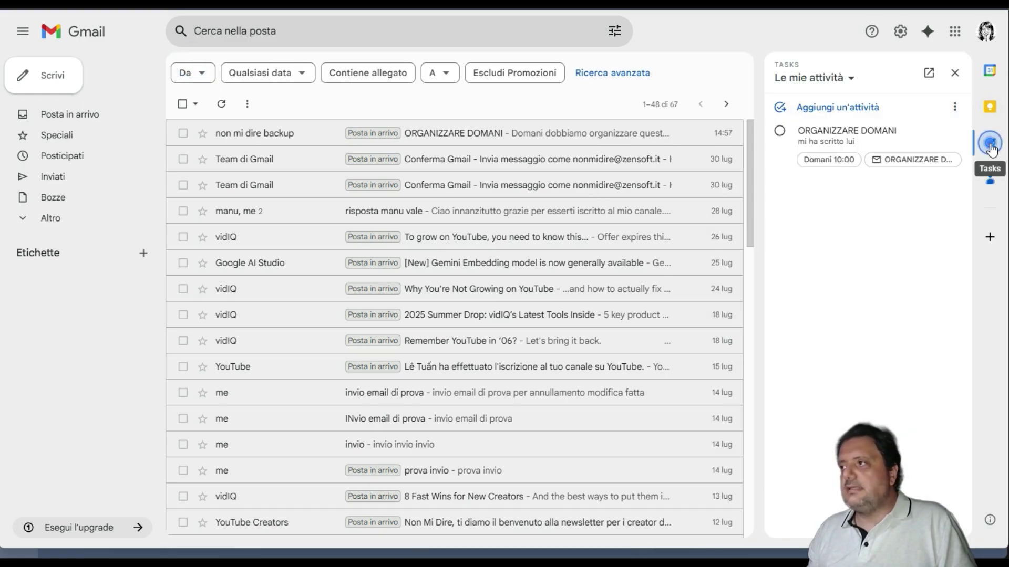
pyautogui.click(781, 133)
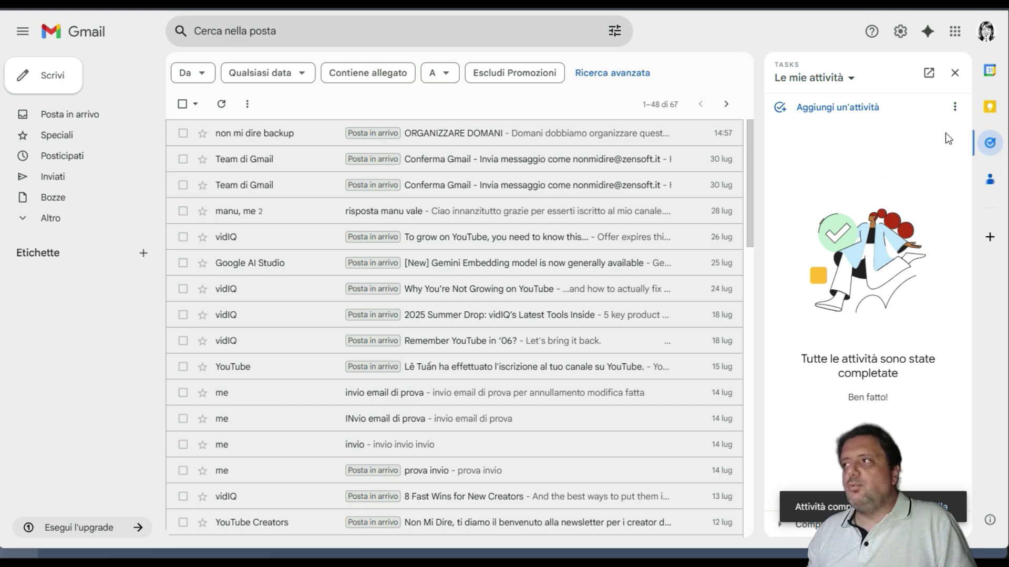
# Step: Check the completed task's entry on 1 August in the side calendar and close the calendar
pyautogui.click(956, 110)
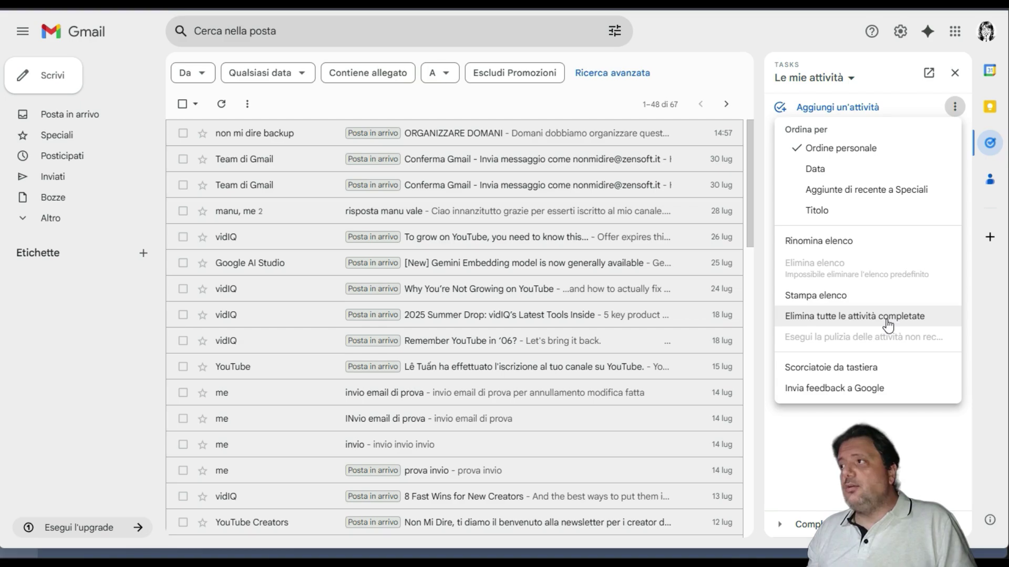
pyautogui.click(990, 70)
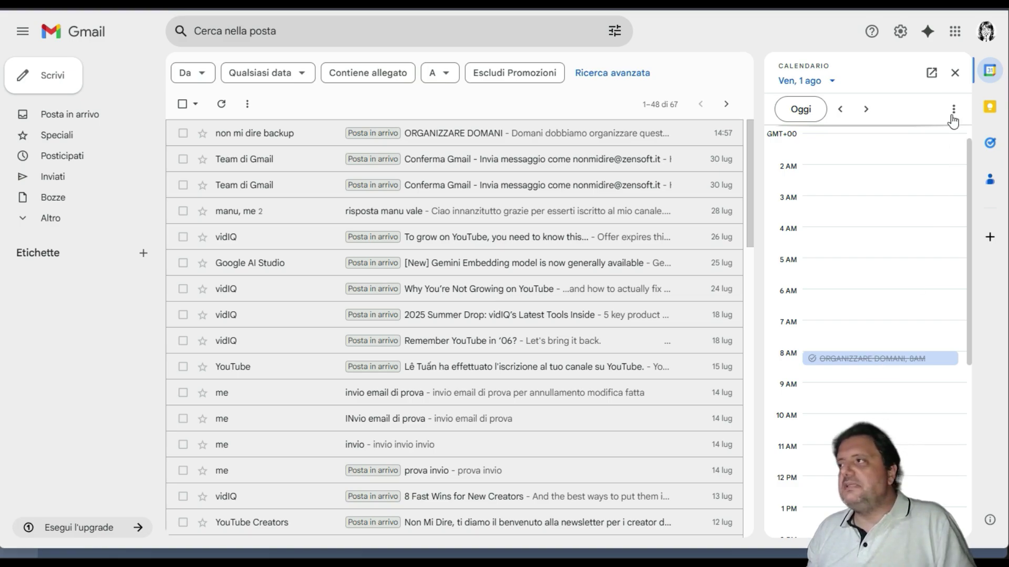
pyautogui.click(954, 73)
# Step: Permanently delete all completed tasks from the Le mie attività list in Tasks
pyautogui.click(990, 142)
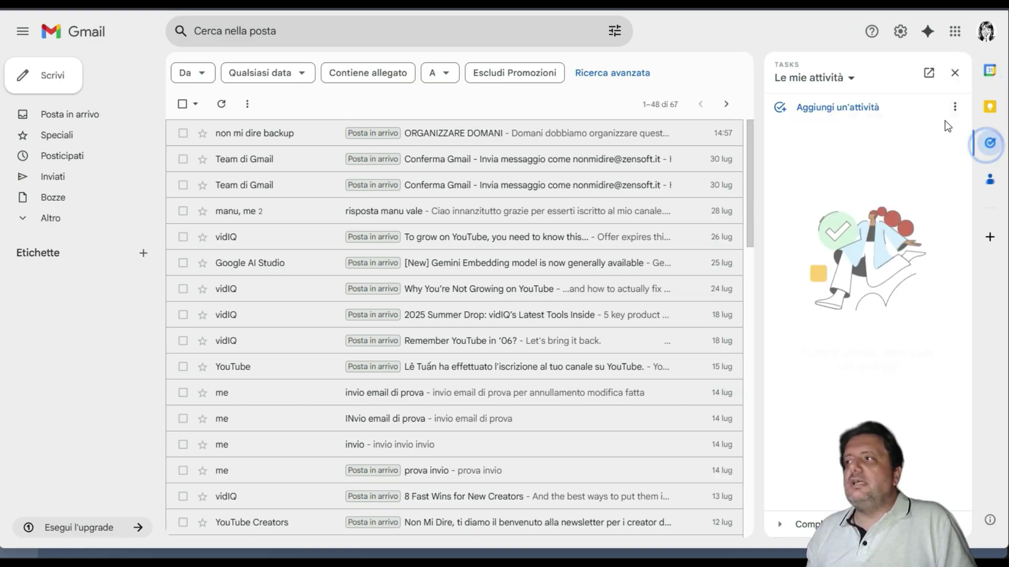
pyautogui.click(954, 107)
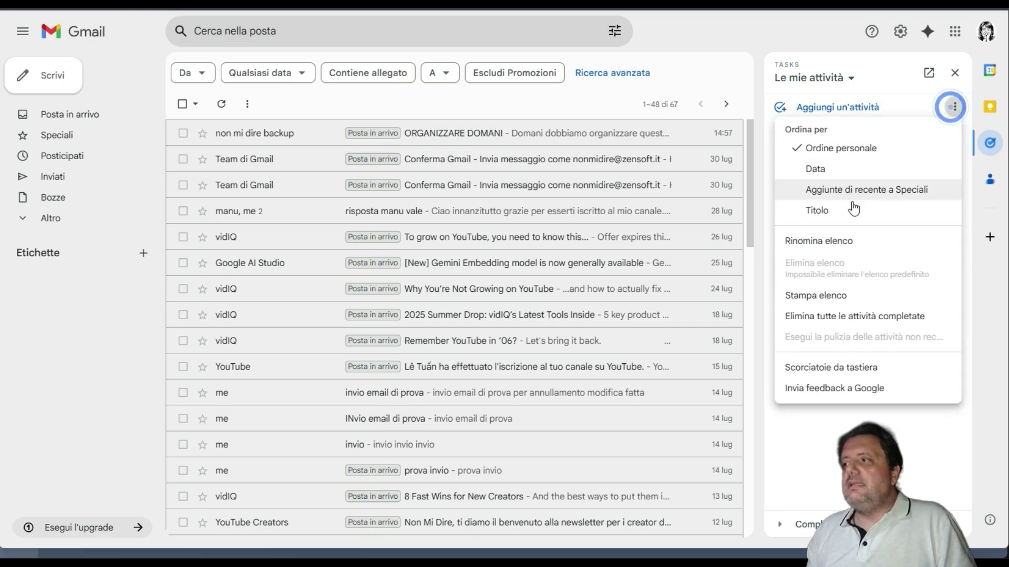
pyautogui.click(842, 316)
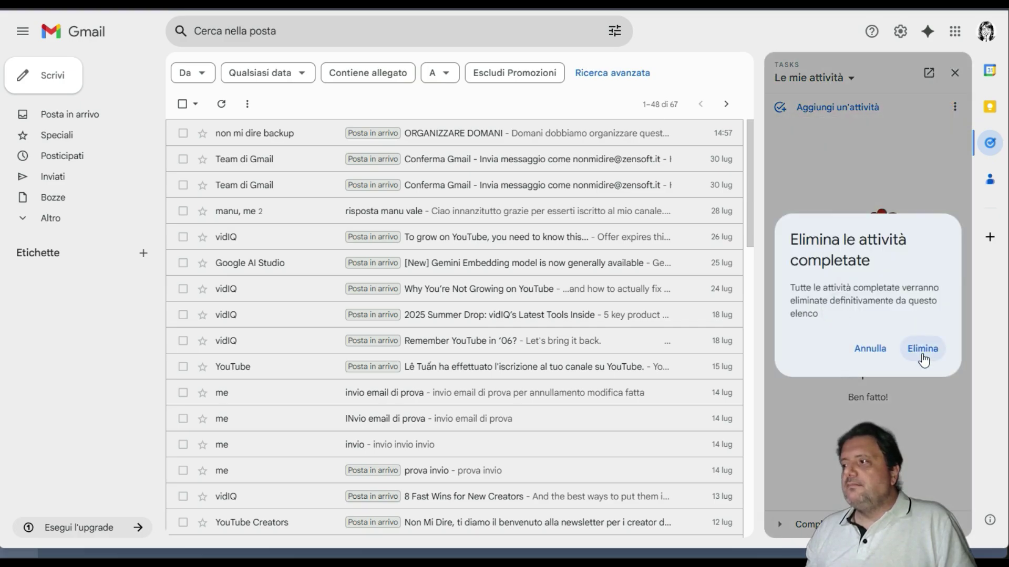
pyautogui.click(923, 349)
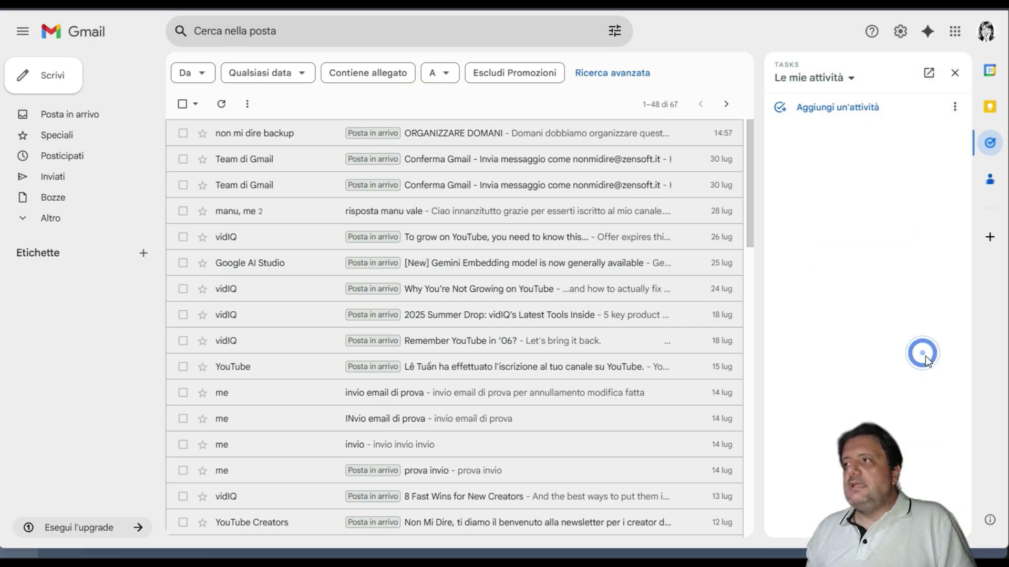
# Step: Reopen the Tasks side panel and add the ORGANIZZARE DOMANI email to Le mie attività as a new task
pyautogui.click(953, 107)
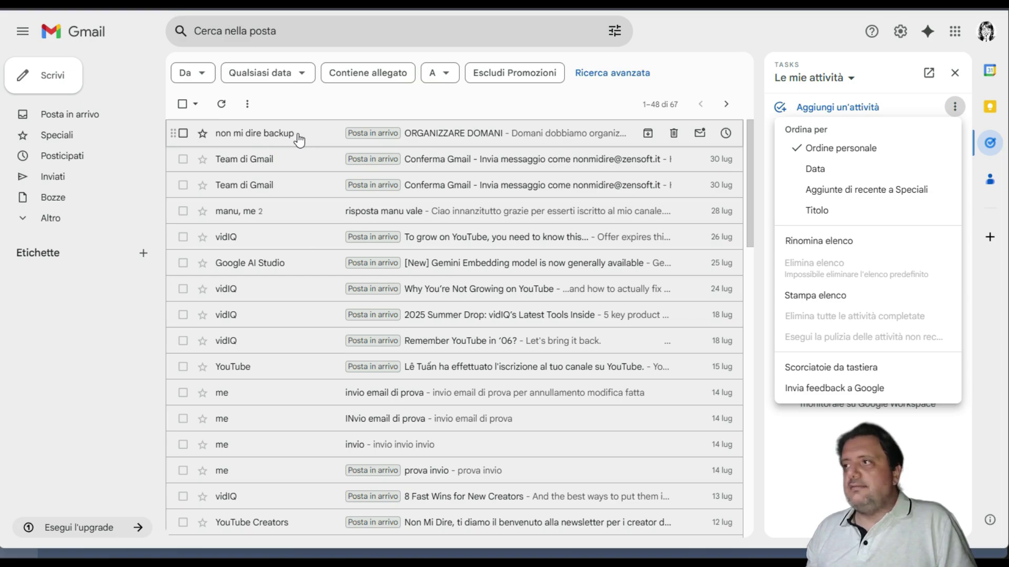
pyautogui.click(954, 76)
pyautogui.click(954, 77)
pyautogui.click(990, 144)
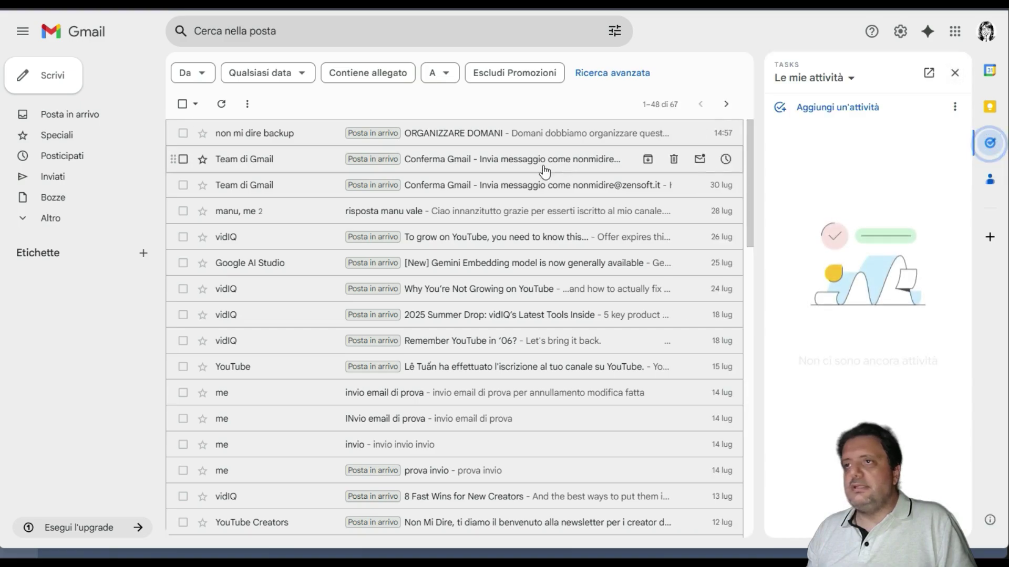
pyautogui.moveTo(275, 132); pyautogui.dragTo(812, 154)
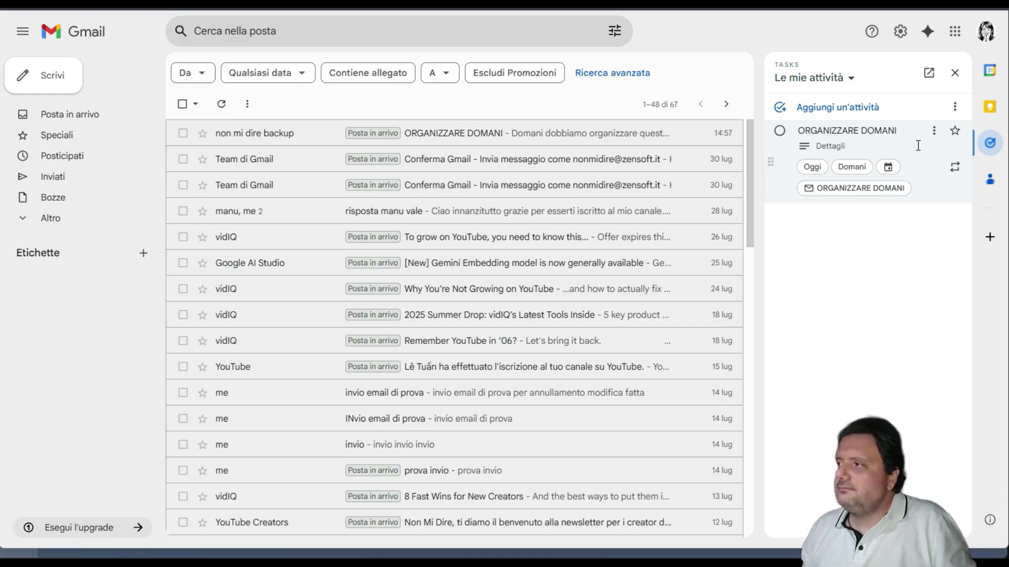
# Step: Move the ORGANIZZARE DOMANI task into a new task list named prova
pyautogui.click(935, 132)
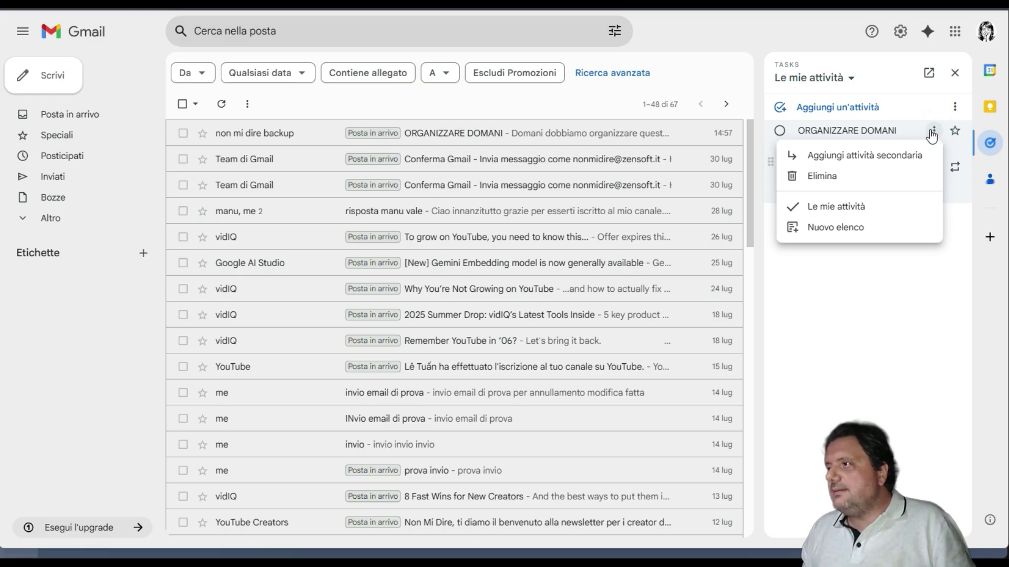
pyautogui.click(834, 226)
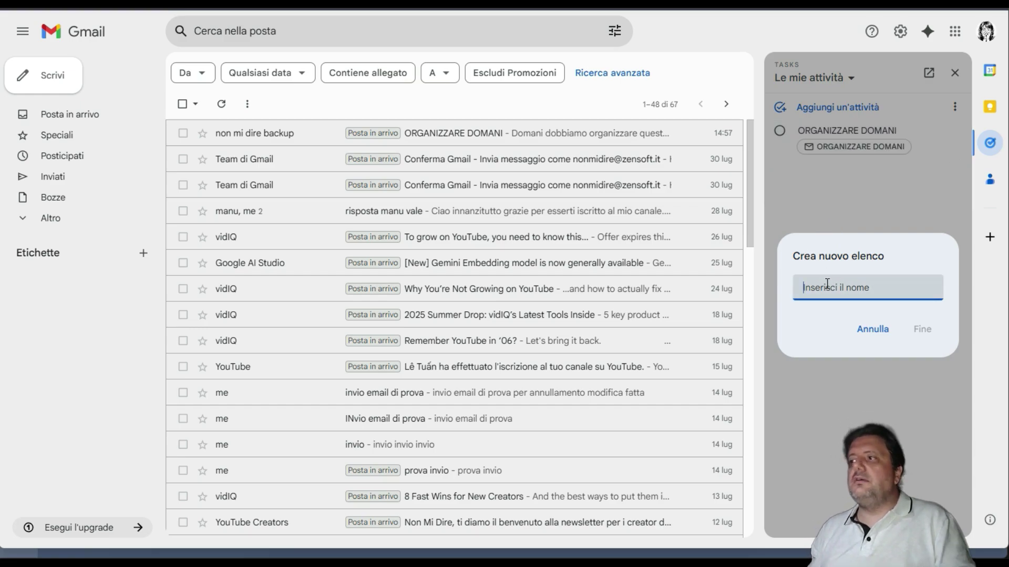
pyautogui.write('pr')
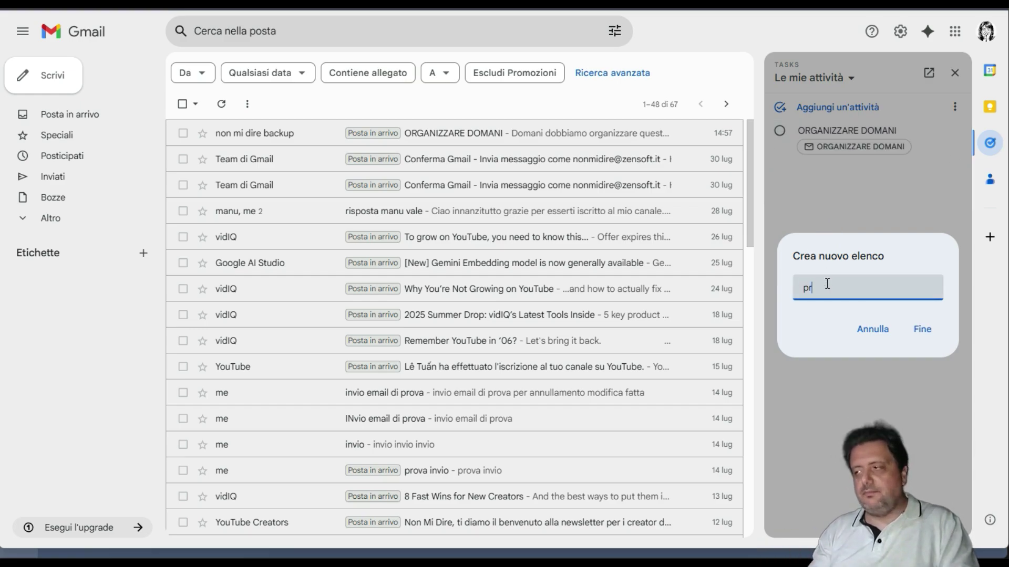
pyautogui.write('ova')
pyautogui.click(930, 334)
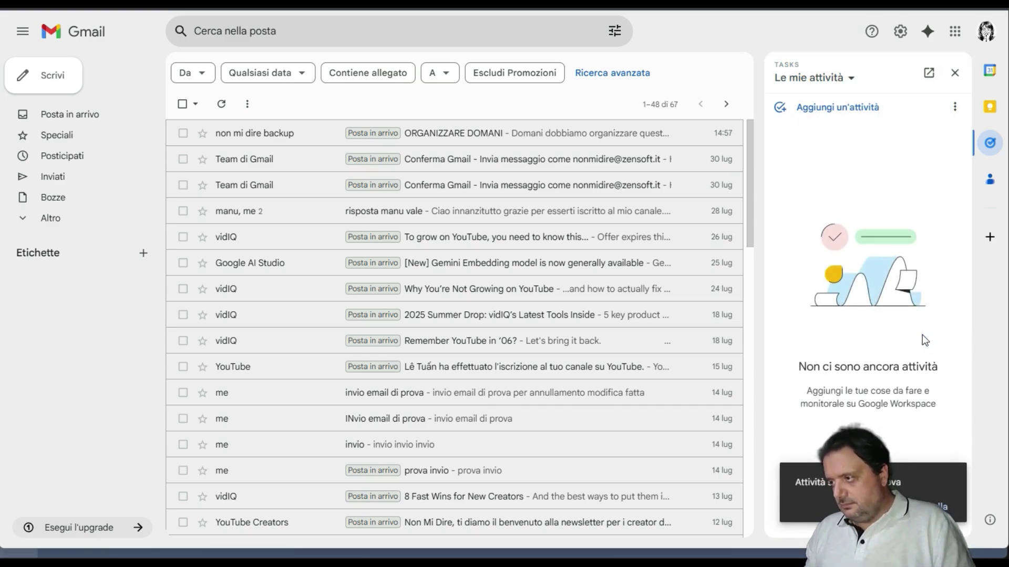
# Step: Switch Tasks from Le mie attività to the prova list
pyautogui.click(955, 106)
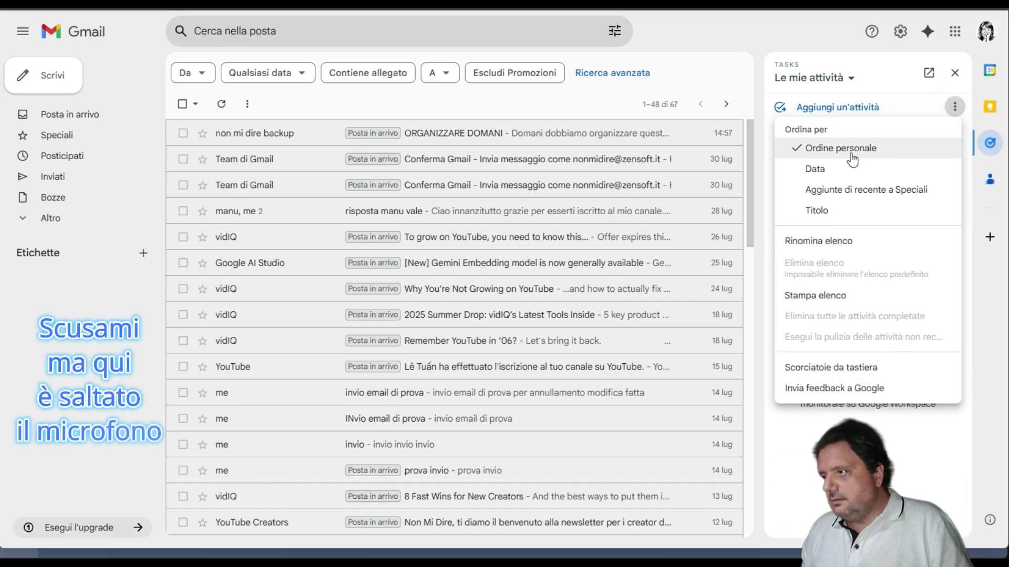
pyautogui.click(832, 79)
pyautogui.click(834, 78)
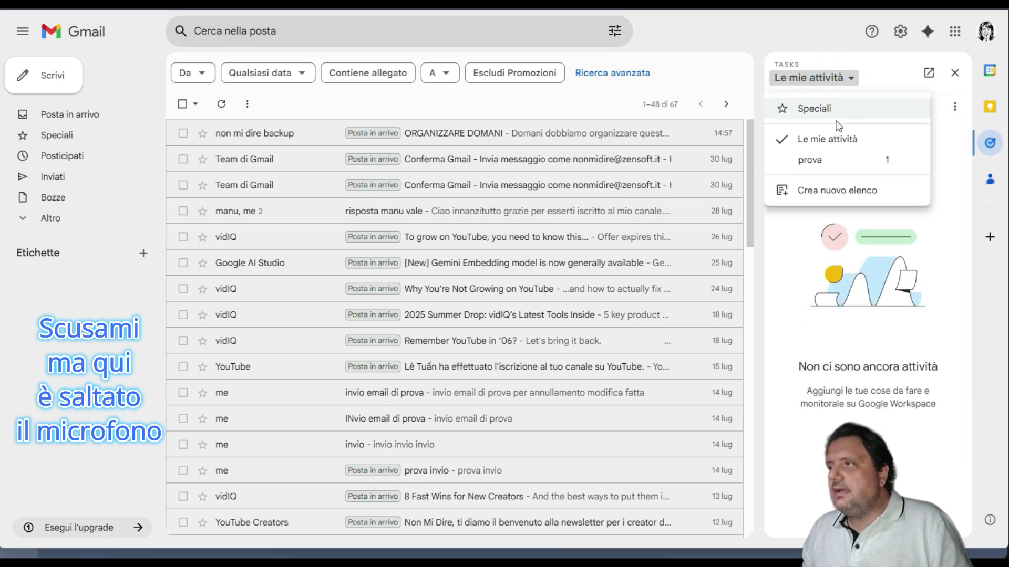
pyautogui.click(817, 162)
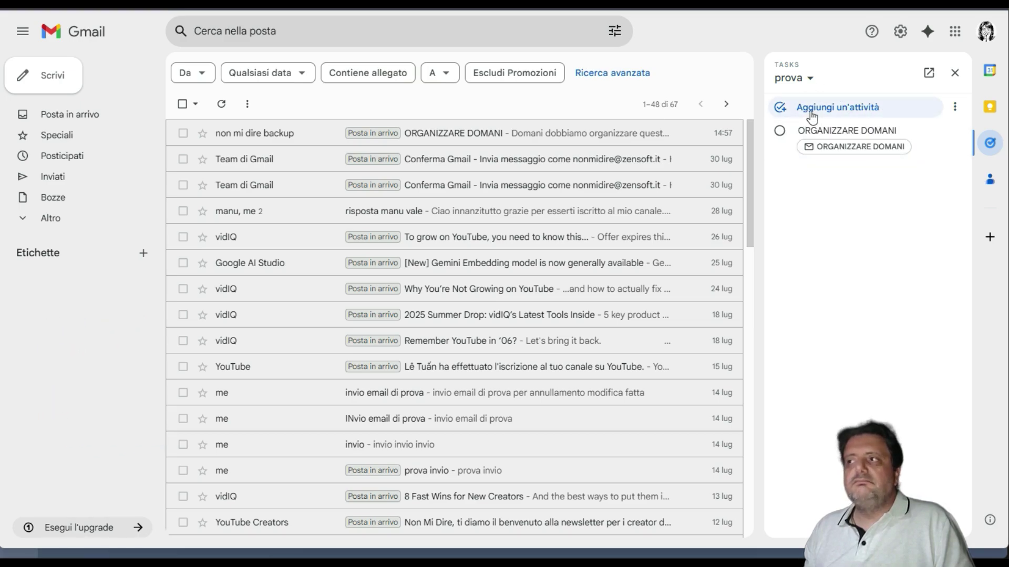
# Step: Delete the prova list together with its task and check which task lists remain
pyautogui.click(954, 106)
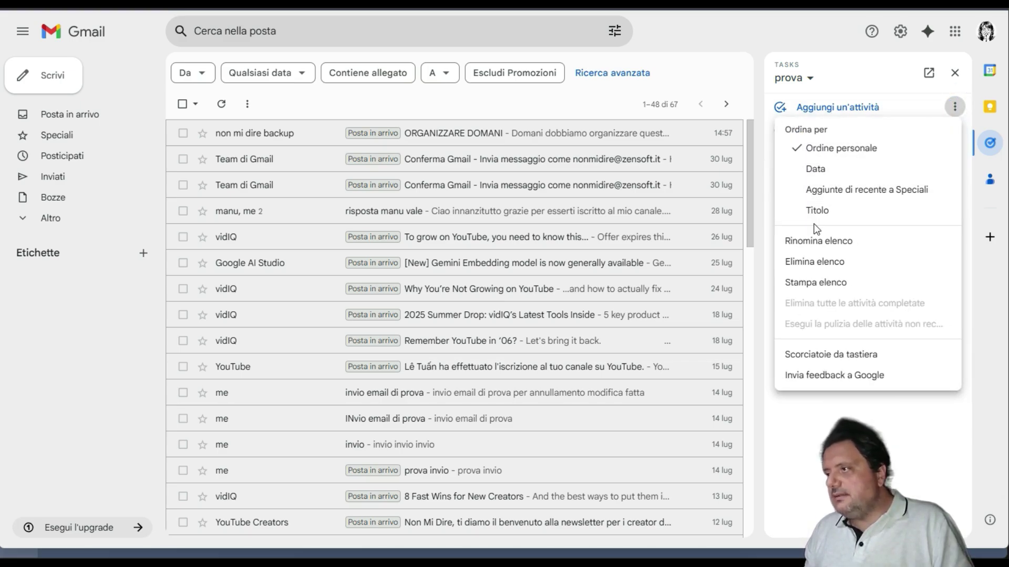
pyautogui.click(816, 262)
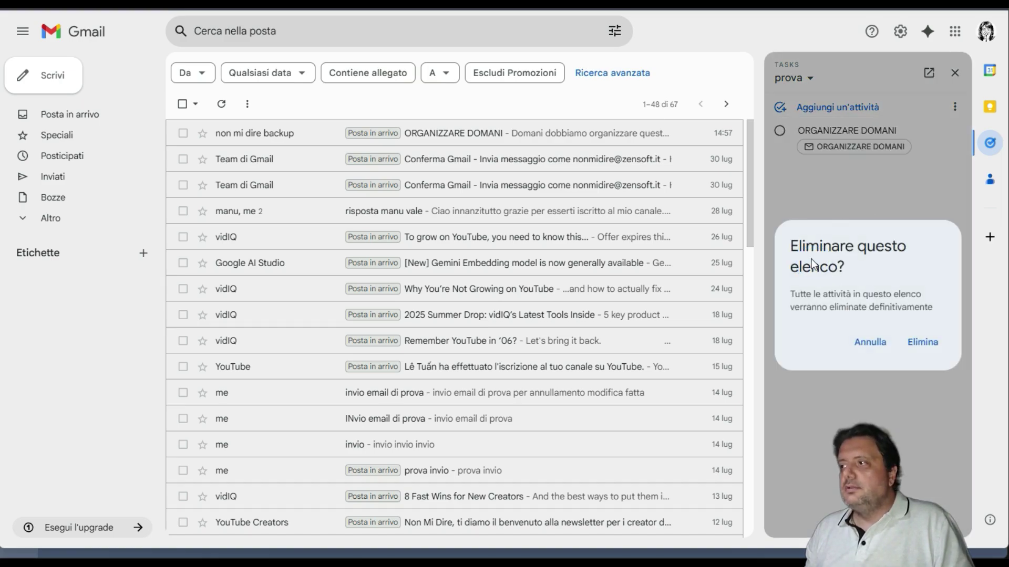
pyautogui.click(933, 345)
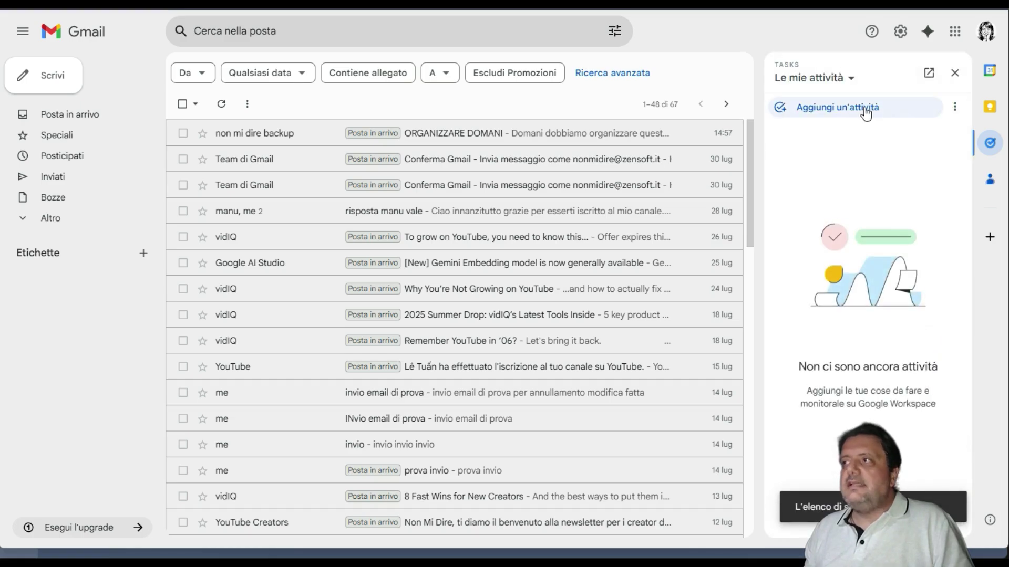
pyautogui.click(836, 79)
pyautogui.click(826, 236)
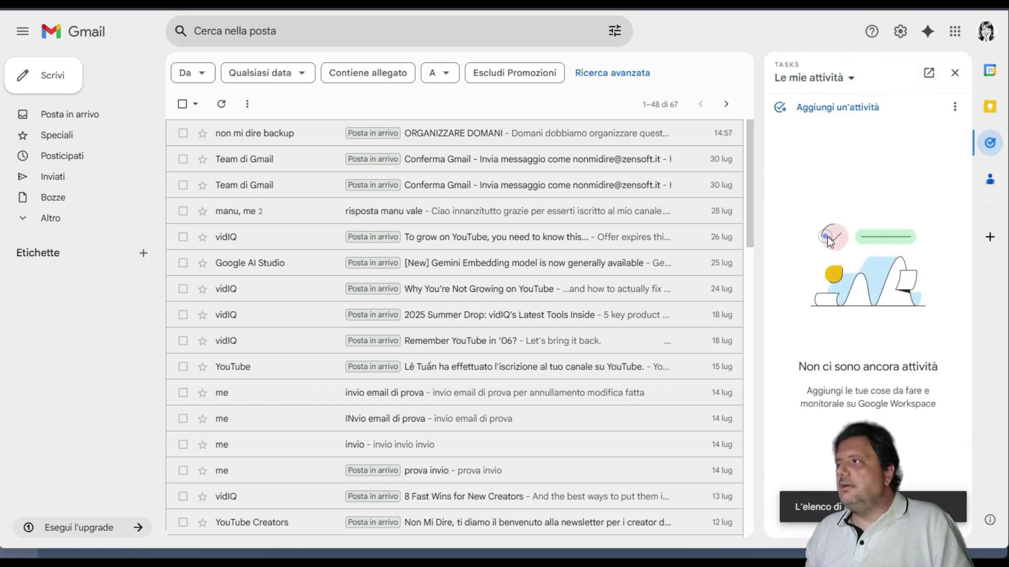
# Step: Check 1 August and 31 July in the side calendar for leftover task entries, and close the calendar
pyautogui.click(988, 71)
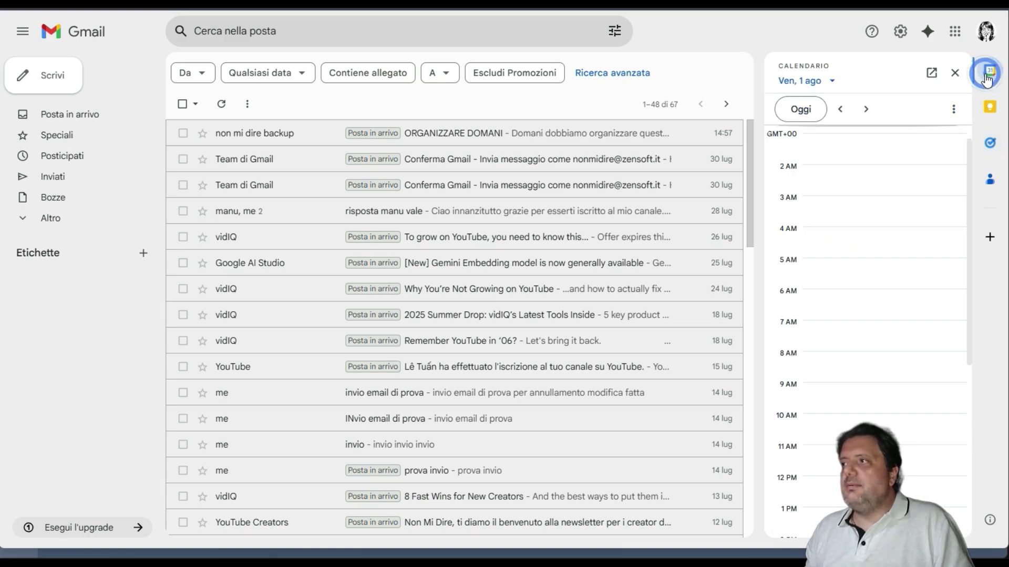
pyautogui.click(839, 108)
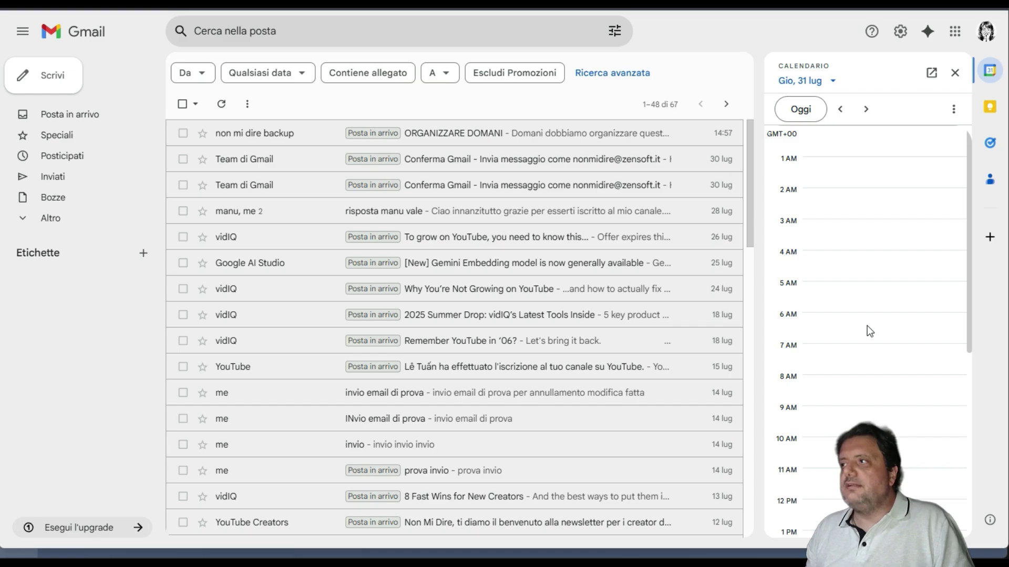
pyautogui.scroll(-6, 870, 330)
pyautogui.scroll(6, 867, 329)
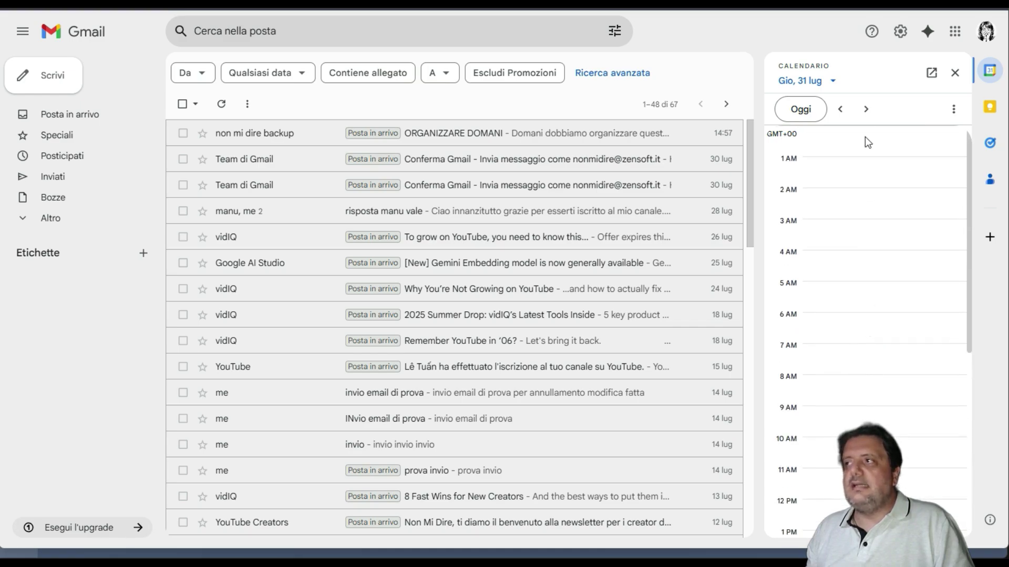
pyautogui.click(951, 76)
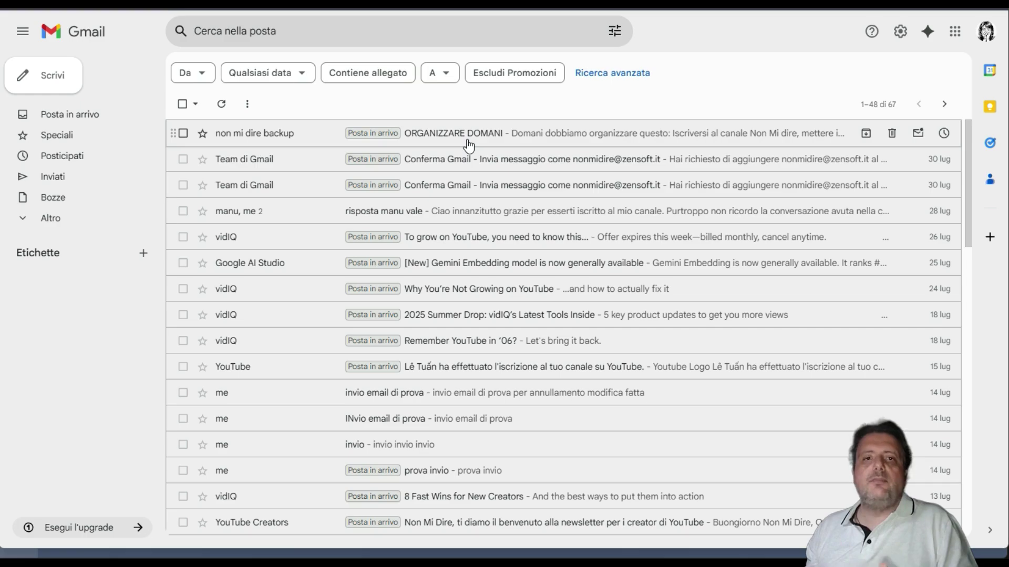